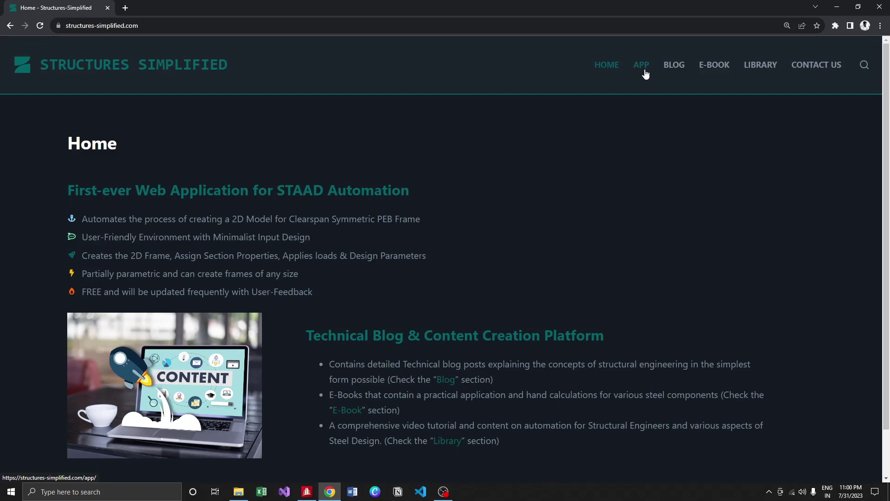
# Step: Open the 2D Symmetric Clearspan PEB Frame Generator from the Structures Simplified site's app page
pyautogui.click(179, 196)
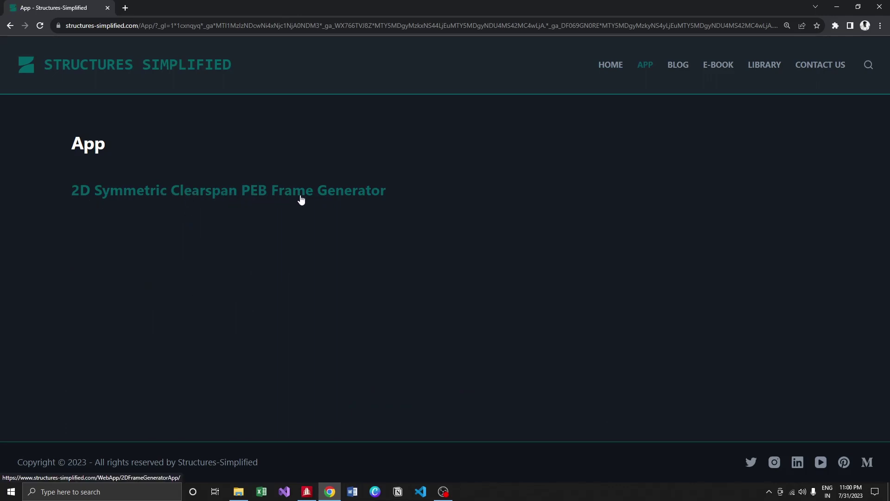
pyautogui.click(261, 197)
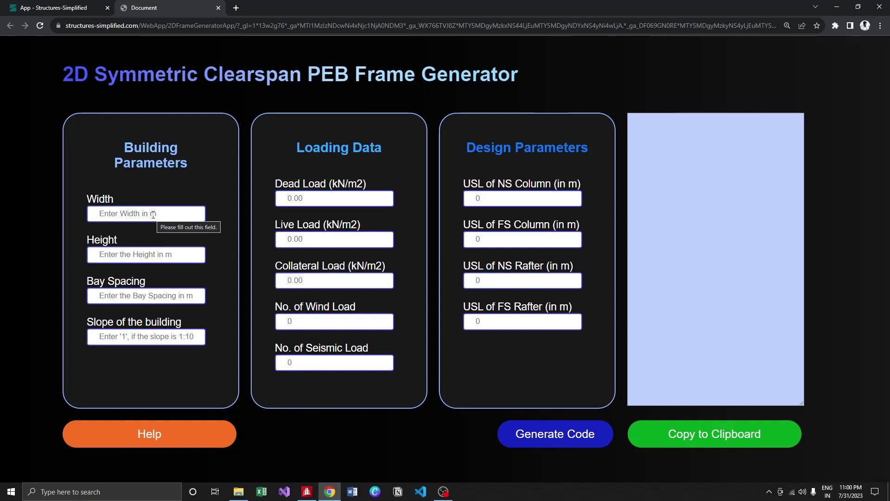
# Step: View the help diagram that explains the frame's width, height, slope and unsupported-length inputs, and close it
pyautogui.click(323, 321)
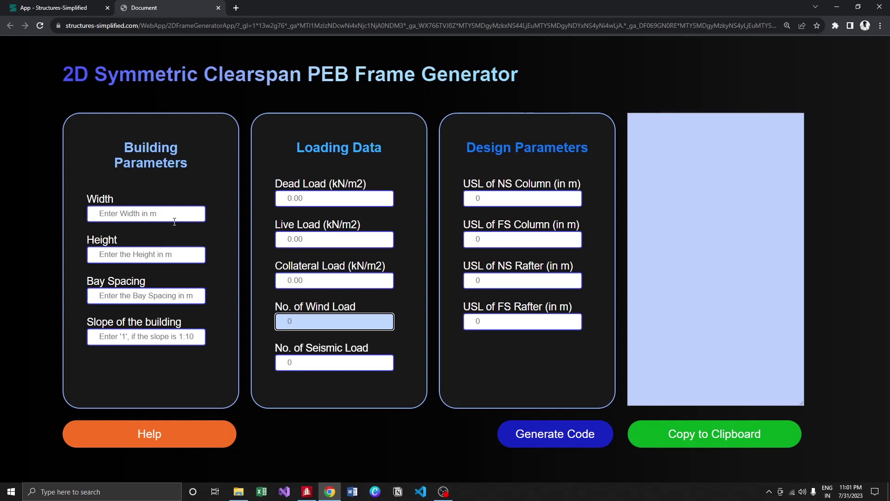
pyautogui.click(185, 439)
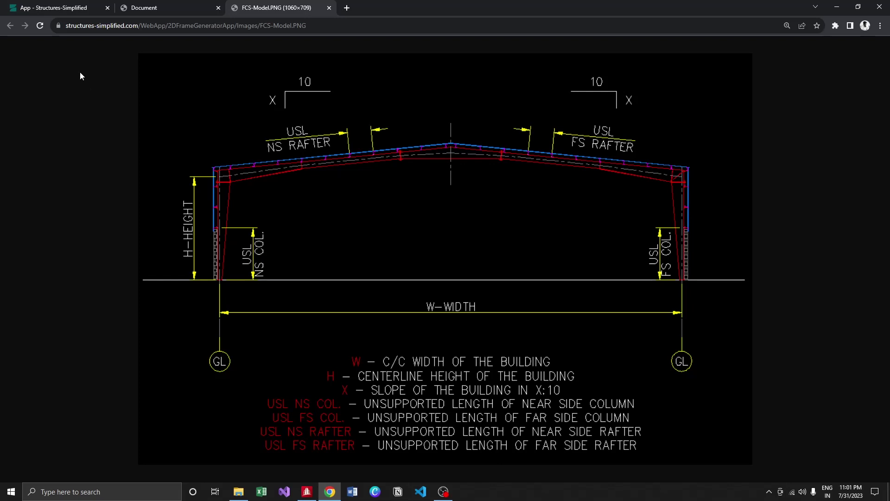
pyautogui.click(328, 8)
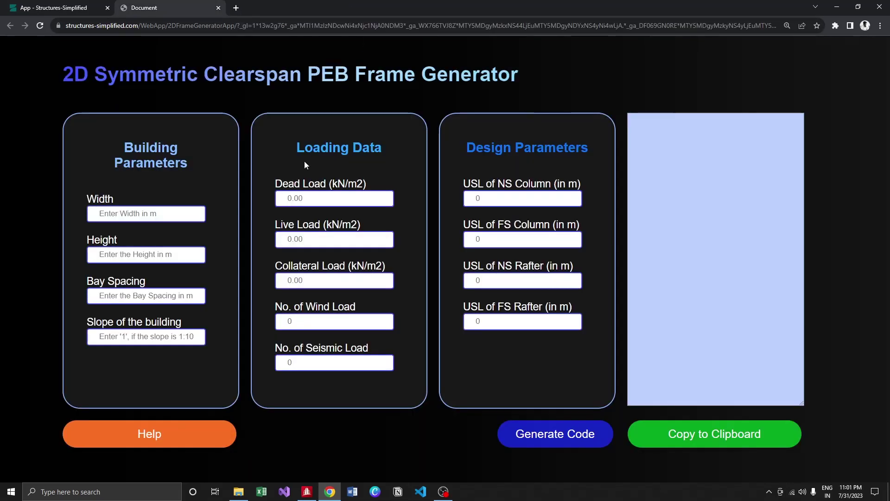
# Step: Fill in the building parameters: width 30 m, height 7 m, bay spacing 8 m and slope 1
pyautogui.click(175, 214)
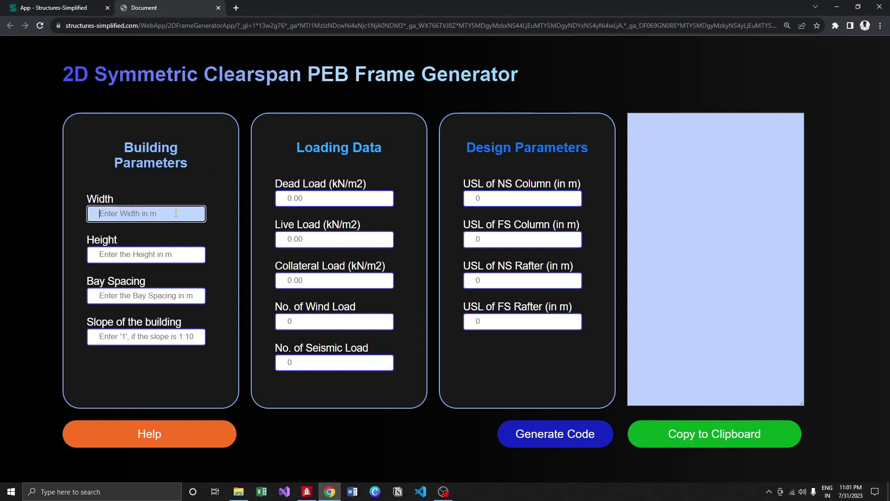
pyautogui.write('30')
pyautogui.press('Tab')
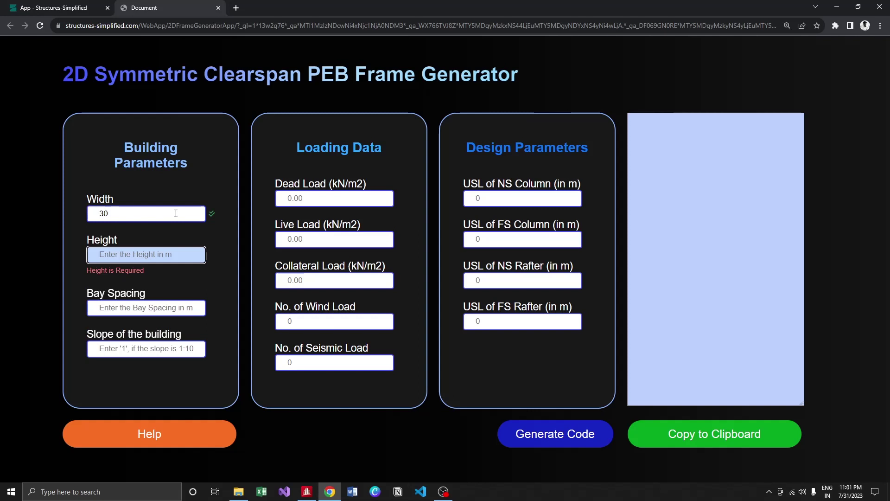
pyautogui.write('7')
pyautogui.press('Tab')
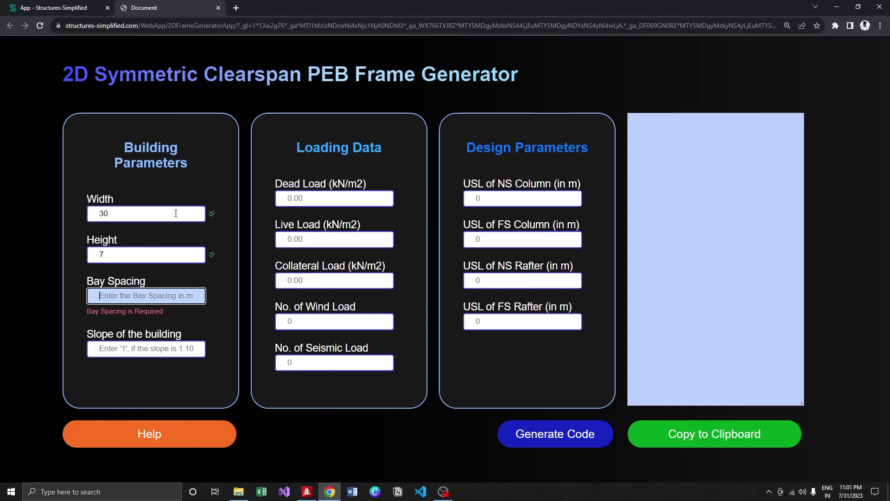
pyautogui.write('8')
pyautogui.press('Tab')
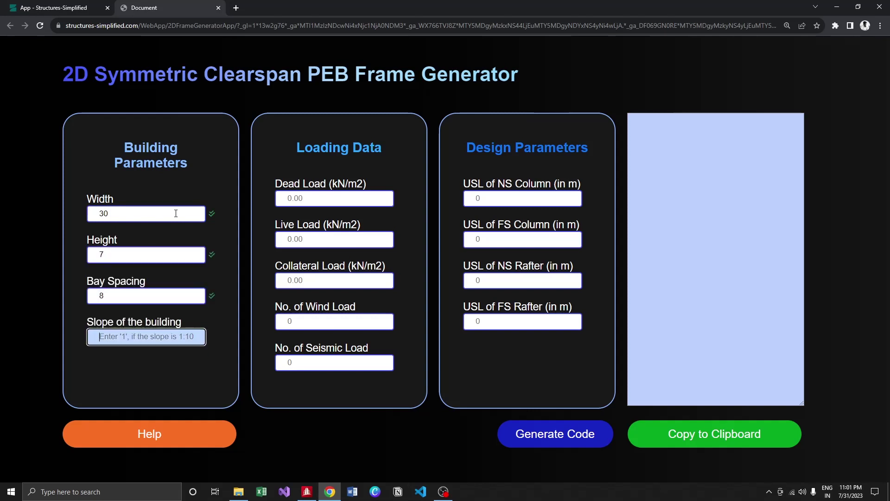
pyautogui.write('1')
pyautogui.press('Tab')
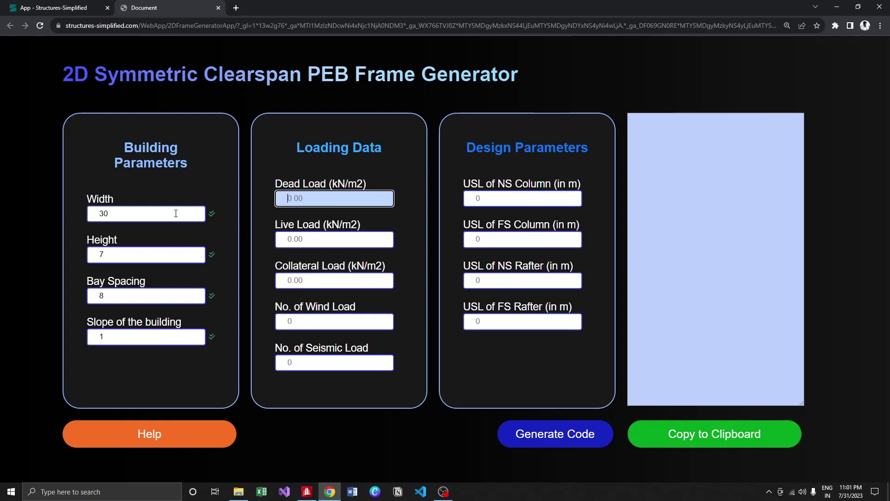
# Step: Enter the loading data: dead load 0.1, live load 0.75 and collateral load 0.25 kN/m2, with 6 wind loads and 2 seismic loads
pyautogui.write('0.1')
pyautogui.press('Tab')
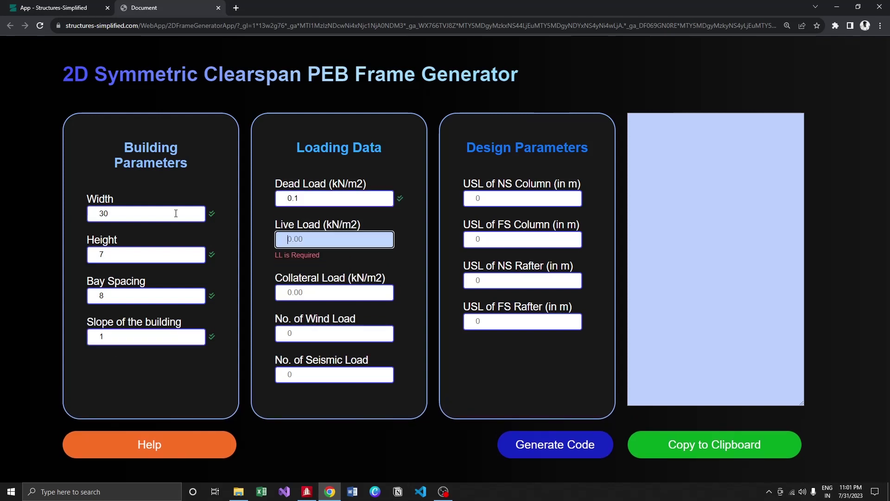
pyautogui.write('0.75')
pyautogui.press('Tab')
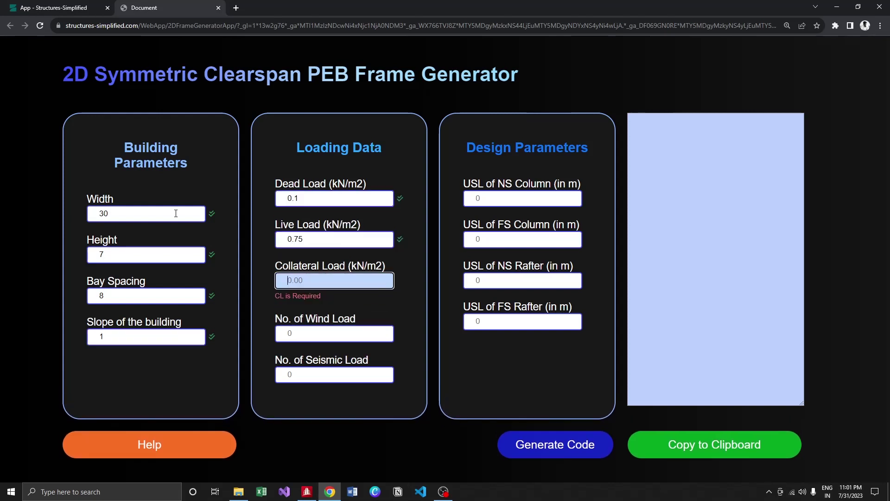
pyautogui.write('0.25')
pyautogui.press('Tab')
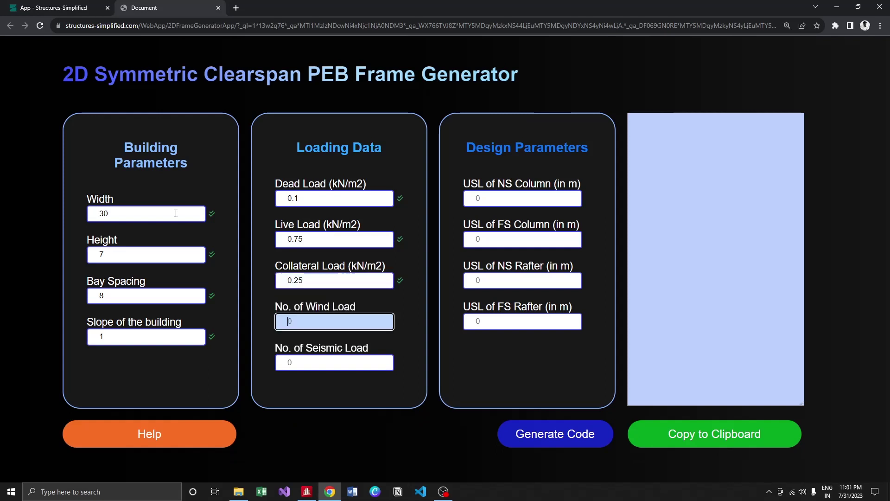
pyautogui.write('6')
pyautogui.press('Tab')
pyautogui.write('2')
pyautogui.press('Tab')
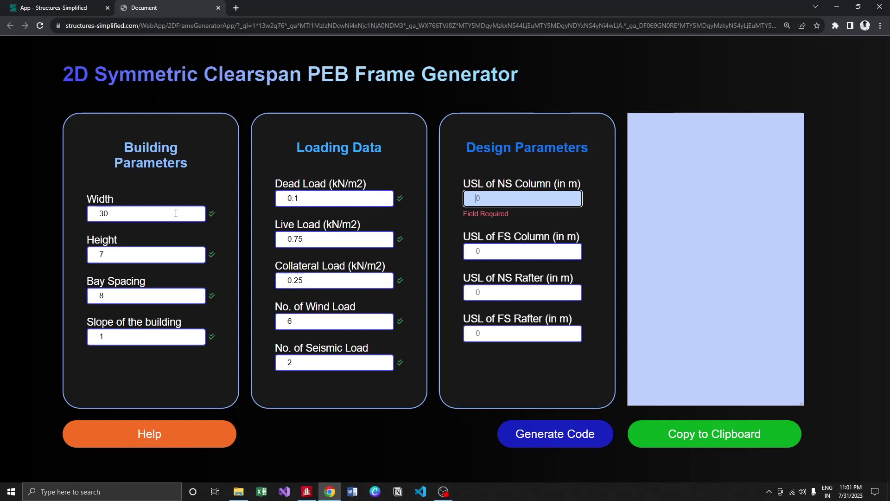
# Step: Set the unsupported lengths to 3 m for the NS column, 6 m for the FS column and 1.5 m for both rafters
pyautogui.write('3')
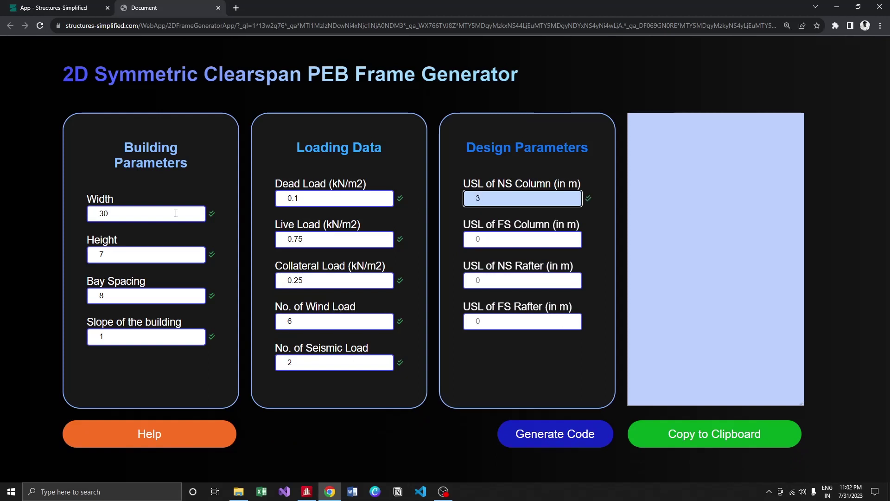
pyautogui.press('Tab')
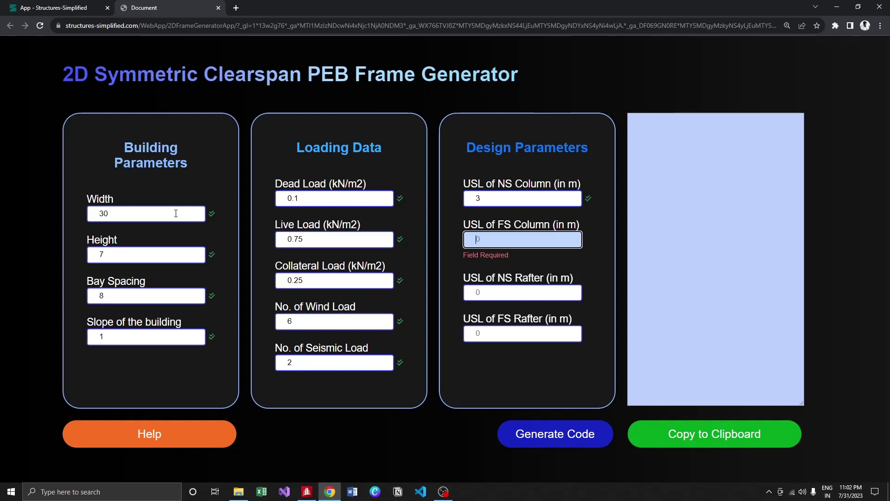
pyautogui.write('6')
pyautogui.press('Tab')
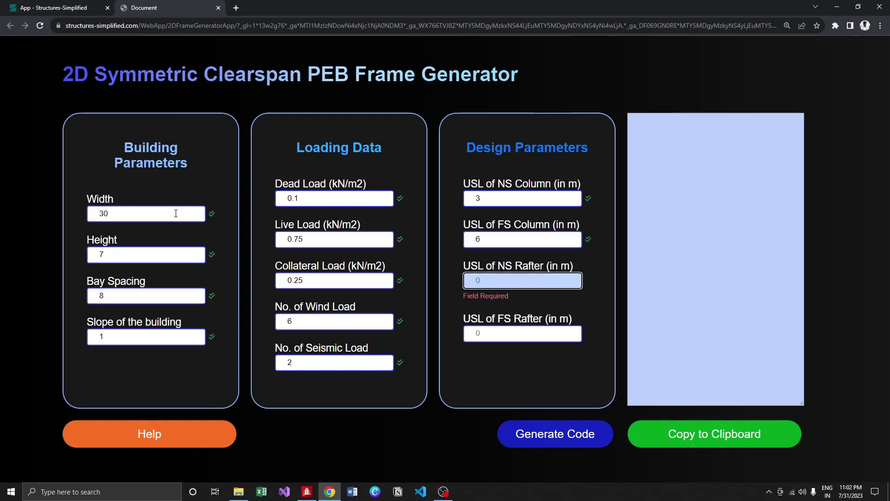
pyautogui.write('1.5')
pyautogui.press('Tab')
pyautogui.write('1')
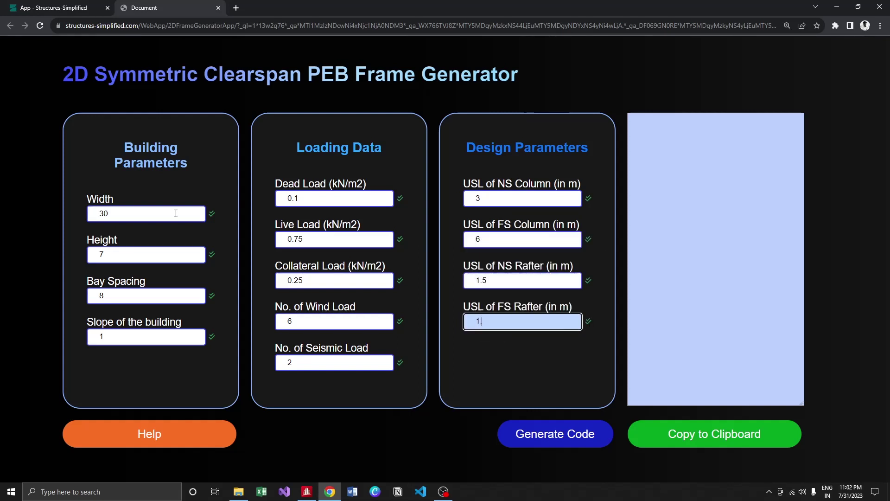
pyautogui.write('.5')
# Step: Generate the STAAD input code for the frame and copy it to the clipboard
pyautogui.click(522, 439)
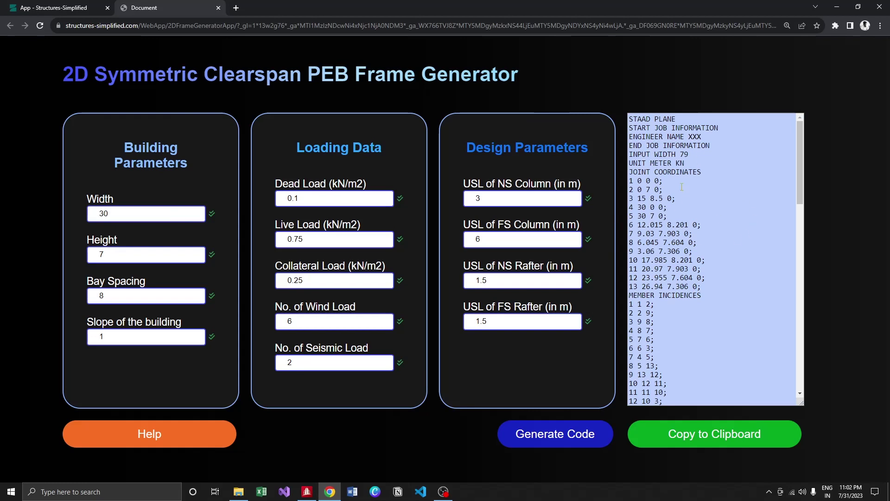
pyautogui.scroll(-9, 681, 187)
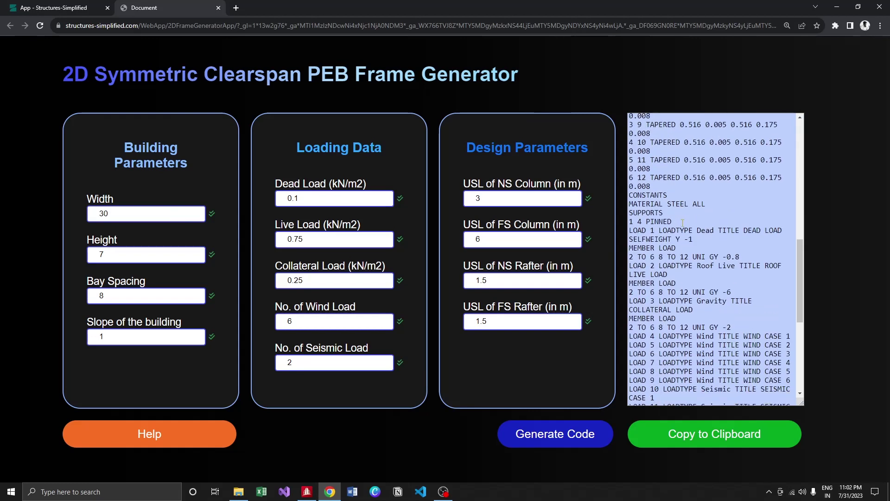
pyautogui.scroll(-3, 683, 223)
pyautogui.scroll(8, 683, 224)
pyautogui.scroll(-10, 685, 227)
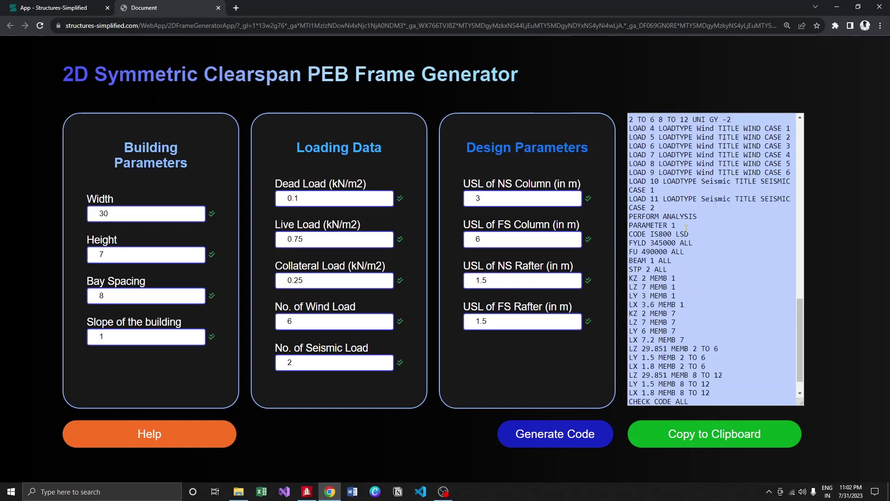
pyautogui.scroll(-2, 686, 228)
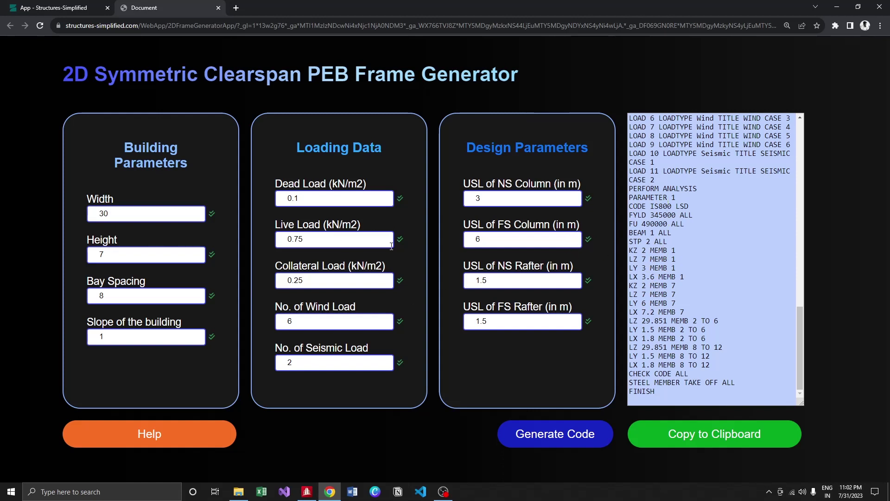
pyautogui.click(674, 438)
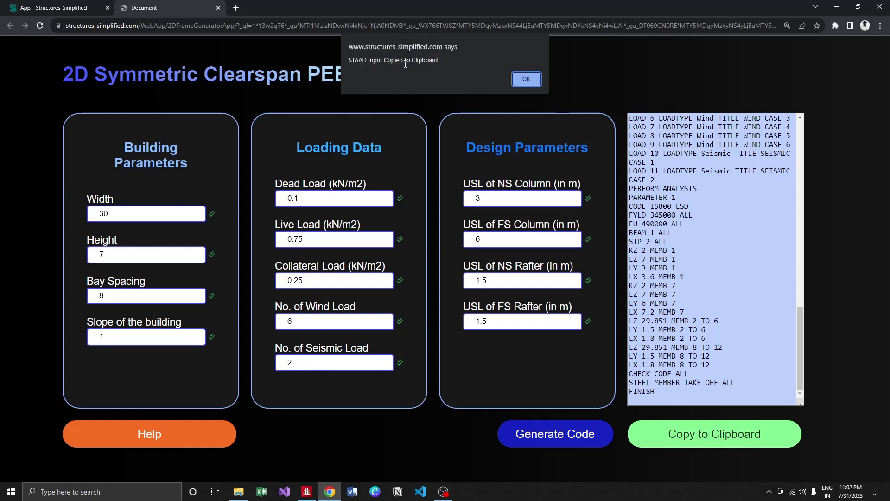
pyautogui.click(526, 80)
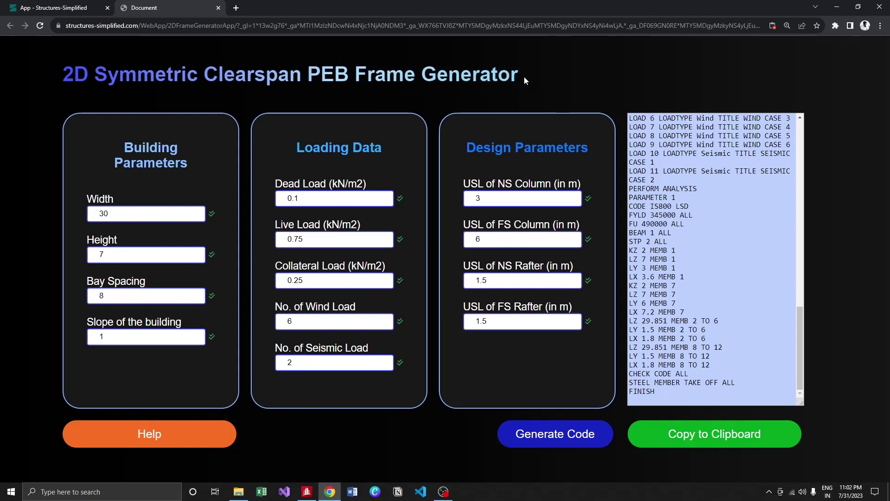
# Step: Switch to STAAD.Pro, replace the contents of the Structure2.STD command file with the copied code, and save the changes
pyautogui.click(307, 491)
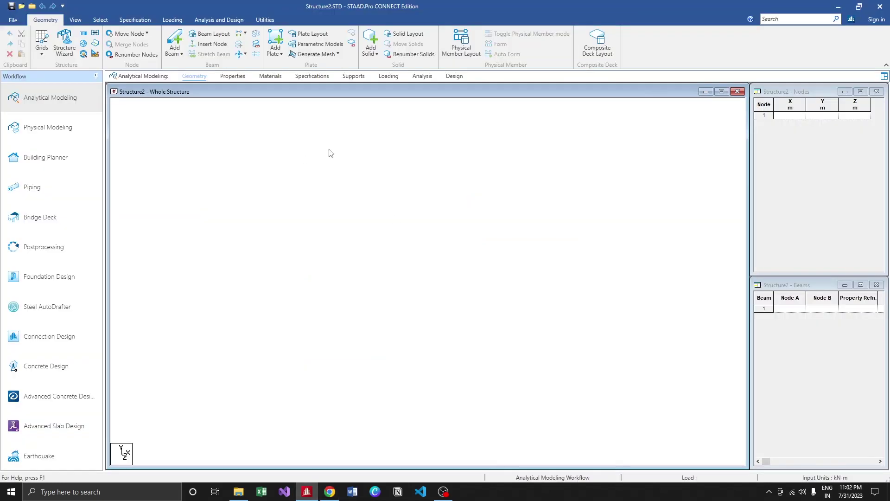
pyautogui.click(265, 19)
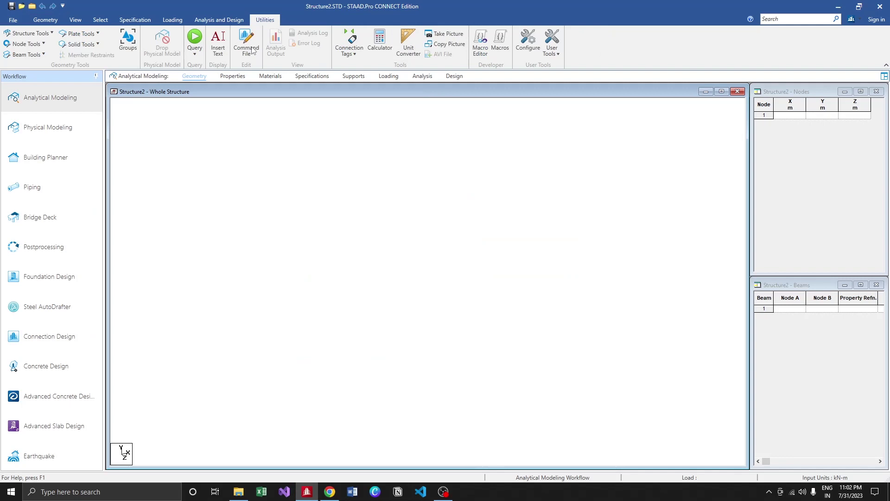
pyautogui.click(246, 44)
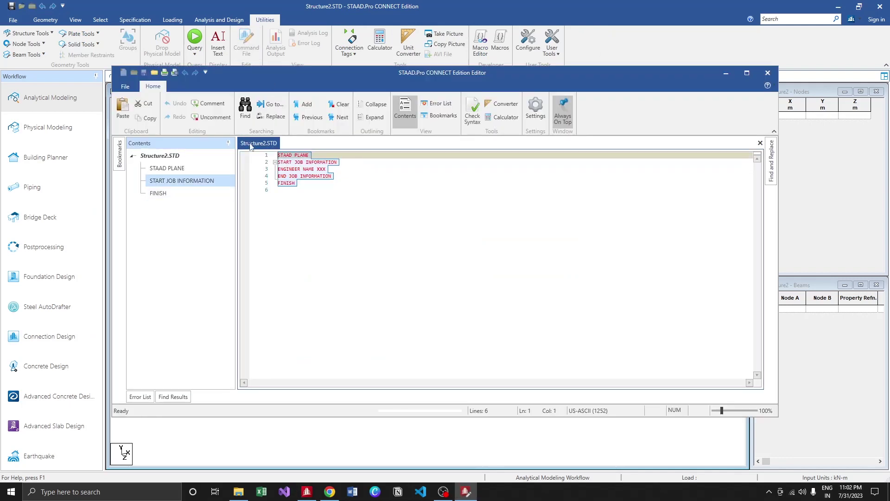
pyautogui.hotkey('ctrl', 'v')
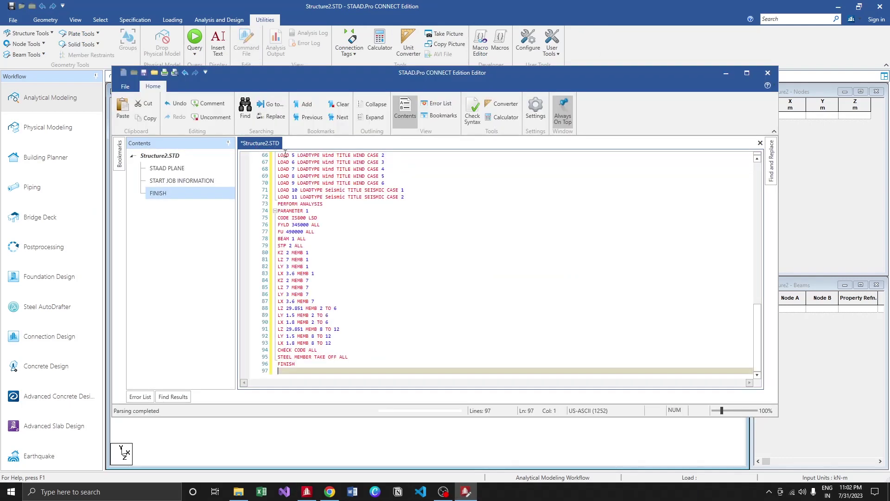
pyautogui.click(768, 73)
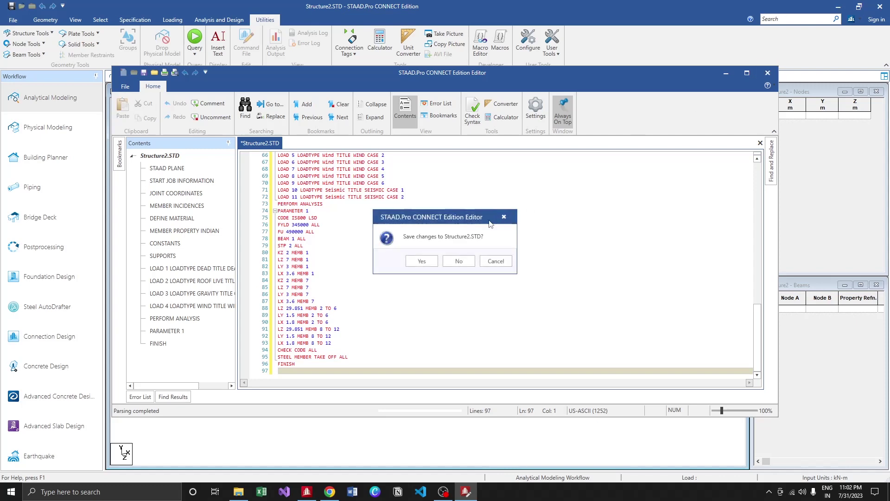
pyautogui.click(422, 261)
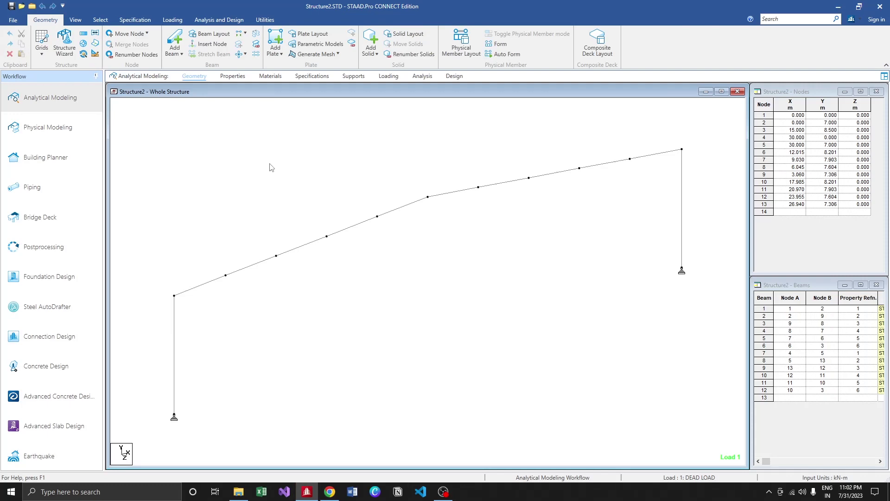
# Step: Examine which frame members each of the six tapered section properties is assigned to, highlighting them one after another
pyautogui.click(232, 76)
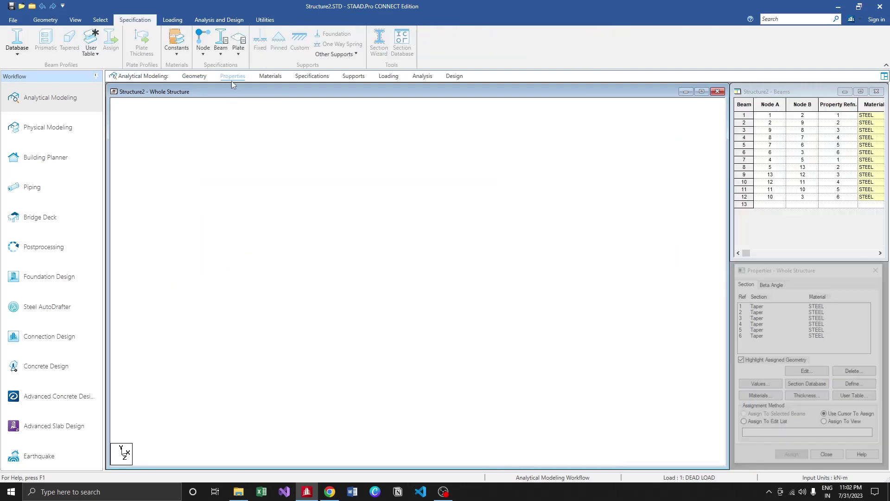
pyautogui.click(755, 305)
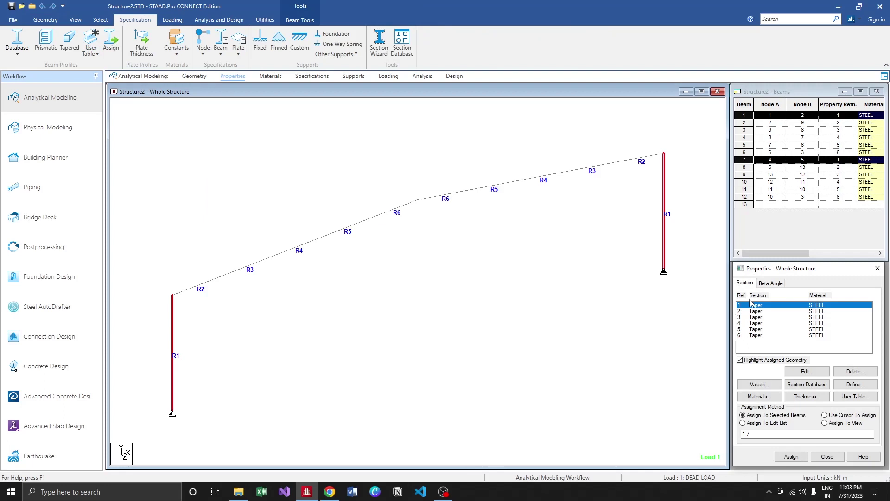
pyautogui.press('Down')
pyautogui.press('Down')
pyautogui.press('Down')
pyautogui.press('Down')
pyautogui.press('Down')
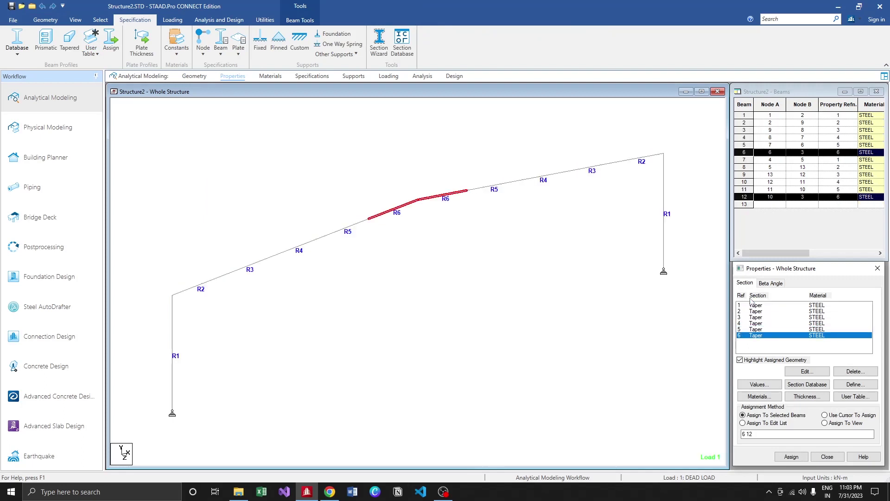
pyautogui.press('Up')
pyautogui.press('Up')
pyautogui.press('Up')
pyautogui.press('Up')
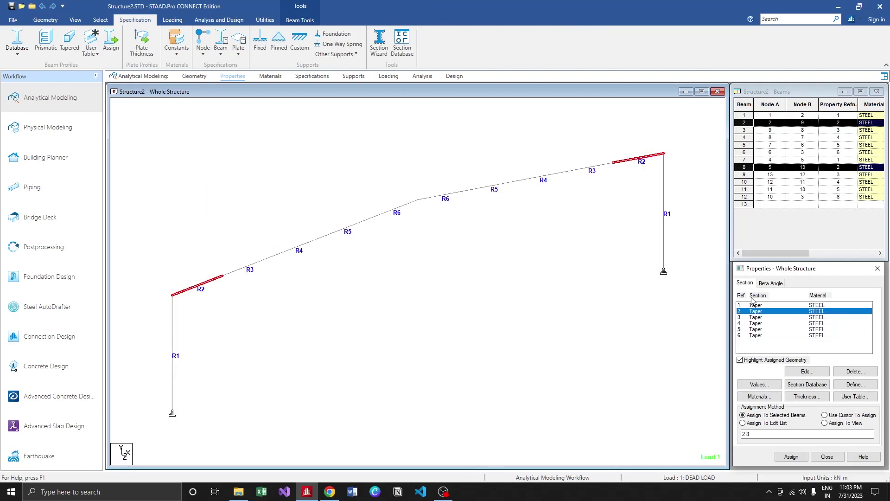
pyautogui.press('Up')
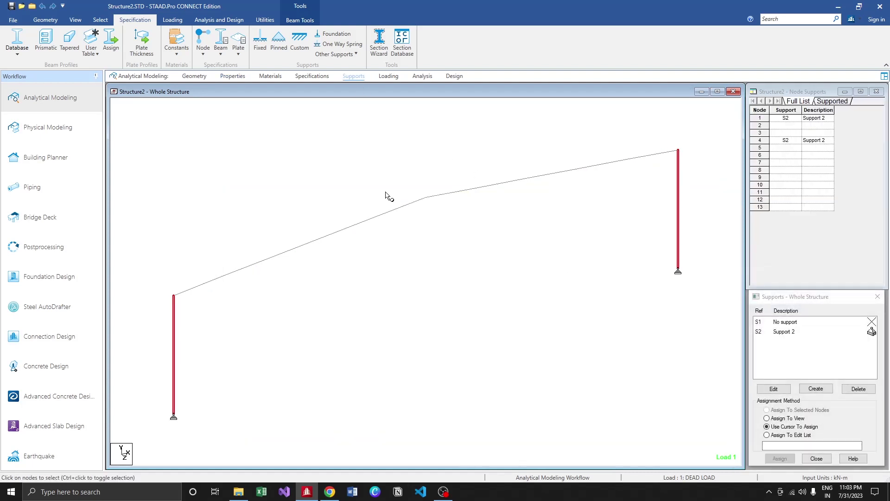
# Step: Select the base nodes of both frame columns in turn to check their assigned supports
pyautogui.moveTo(653, 261); pyautogui.dragTo(687, 285)
pyautogui.moveTo(229, 410); pyautogui.dragTo(161, 421)
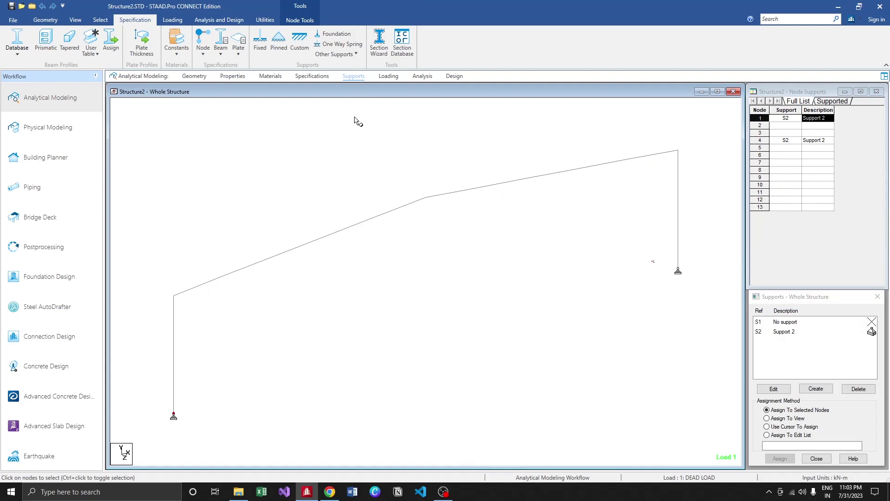
# Step: Examine the load items of the dead, roof live and collateral load cases and the contents of Wind Case 1
pyautogui.click(386, 76)
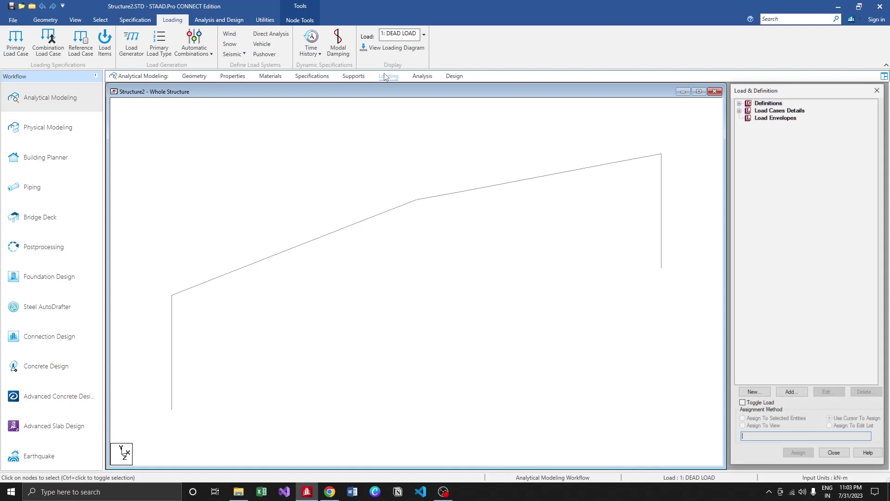
pyautogui.click(739, 110)
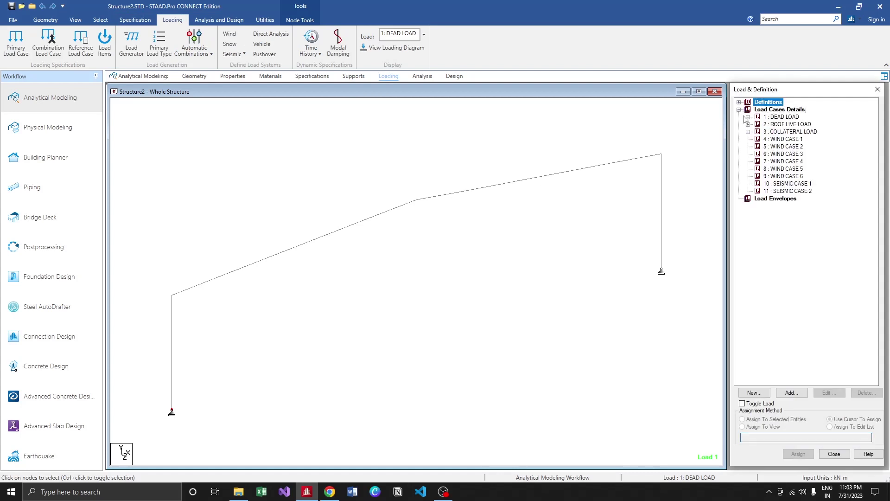
pyautogui.doubleClick(770, 118)
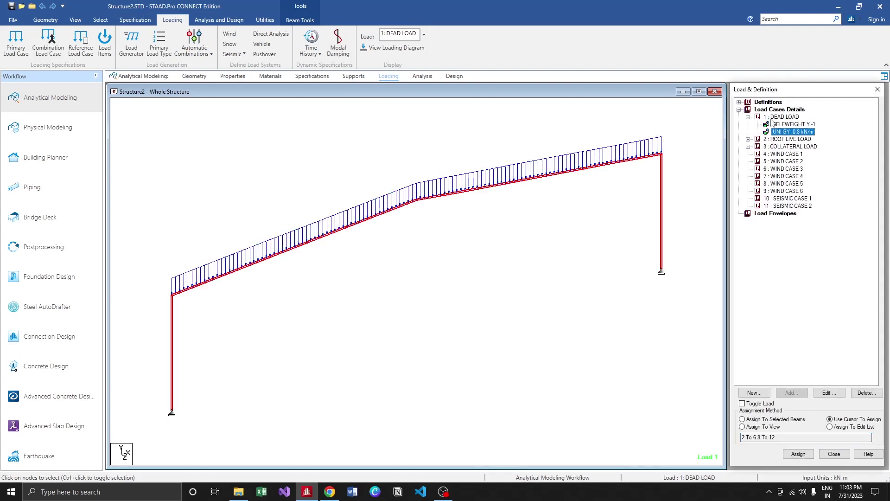
pyautogui.doubleClick(790, 139)
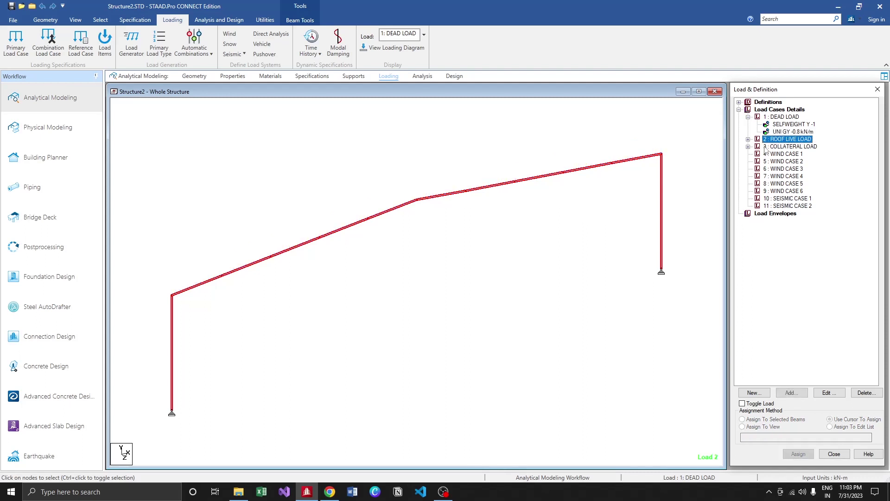
pyautogui.click(766, 152)
pyautogui.press('Right')
pyautogui.press('Down')
pyautogui.press('Down')
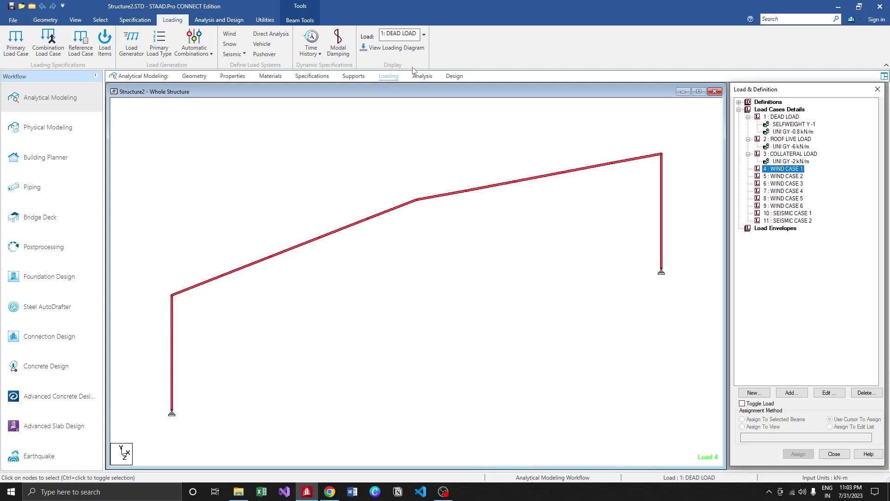
# Step: Examine the IS800 LSD steel design parameters one by one, with the frame members each is assigned to, through the steel member take-off
pyautogui.click(455, 77)
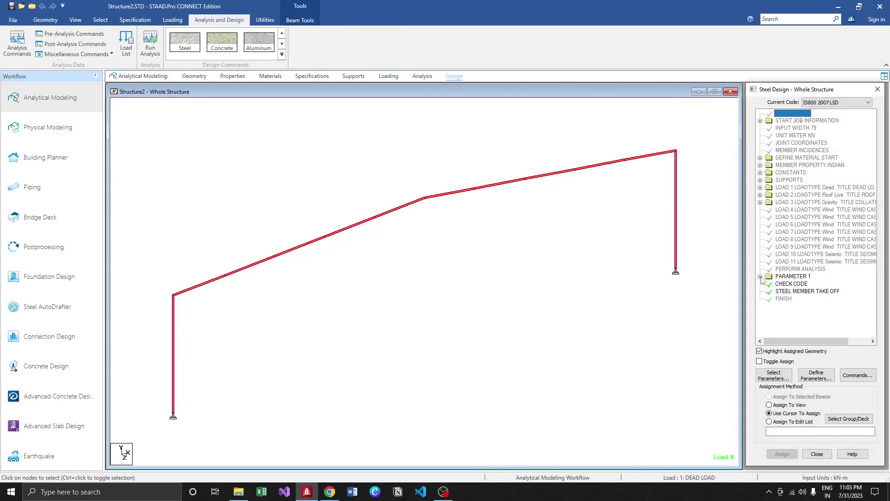
pyautogui.click(760, 277)
pyautogui.click(801, 196)
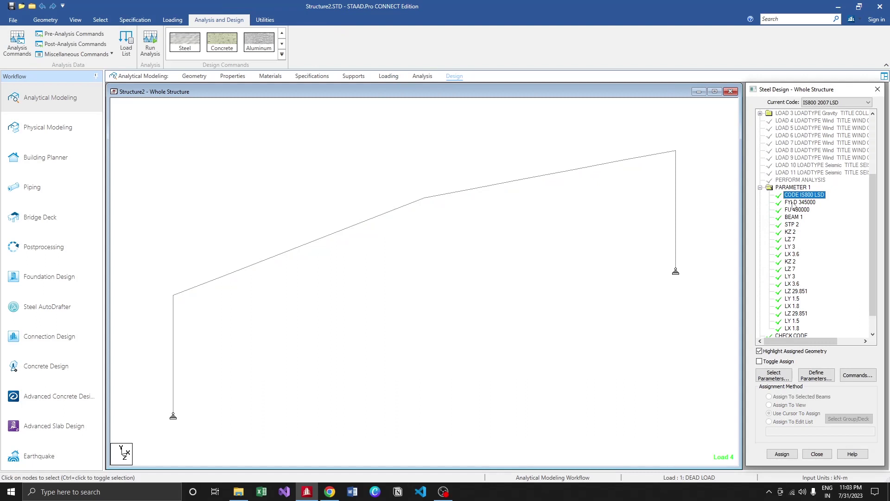
pyautogui.click(794, 216)
pyautogui.press('Down')
pyautogui.press('Down')
pyautogui.press('Down')
pyautogui.press('Down')
pyautogui.press('Down')
pyautogui.press('Down')
pyautogui.press('Down')
pyautogui.press('Down')
pyautogui.press('Down')
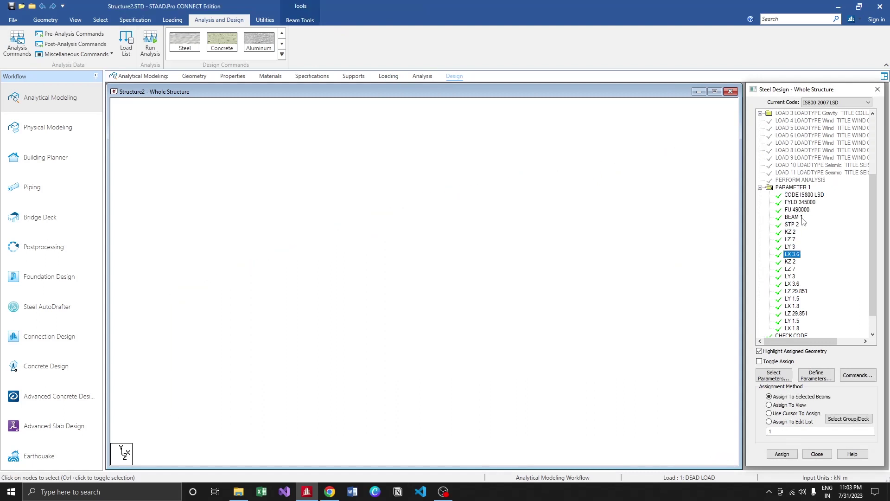
pyautogui.press('Down')
pyautogui.press('Down')
pyautogui.press('Down')
pyautogui.press('Down')
pyautogui.press('Down')
pyautogui.press('Down')
pyautogui.press('Down')
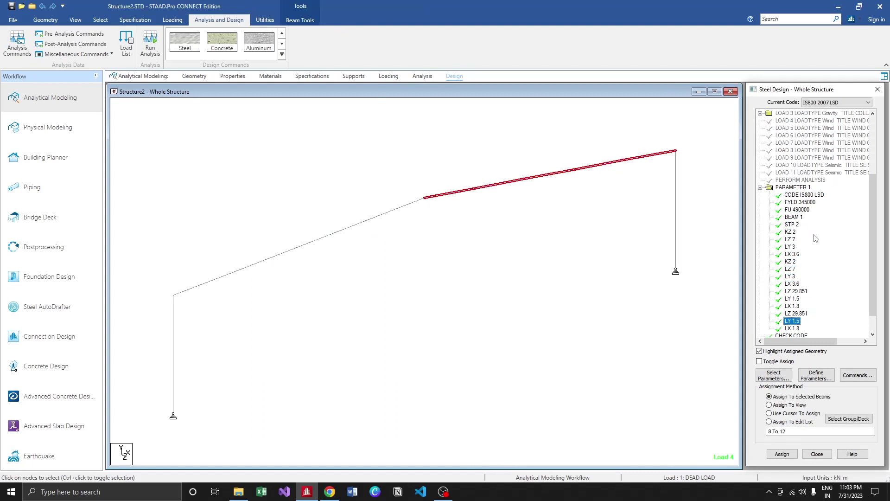
pyautogui.press('Down')
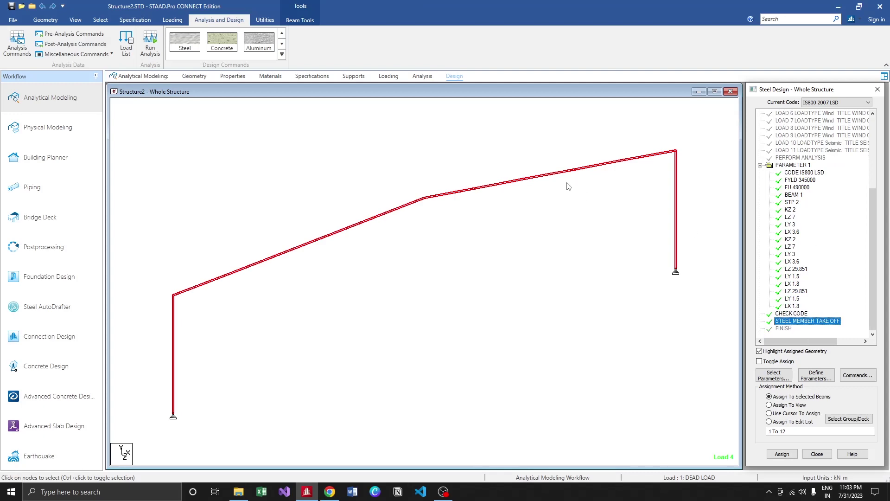
# Step: Return to the load case definitions and inspect Wind Case 1 again
pyautogui.click(385, 77)
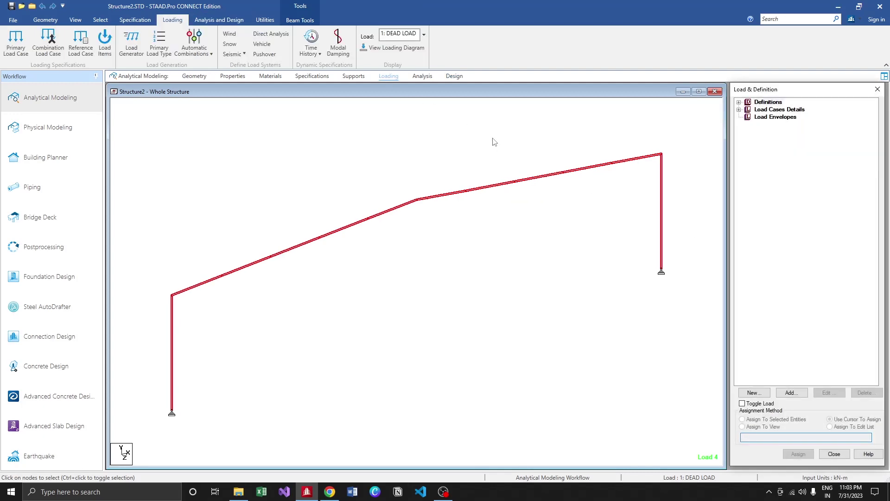
pyautogui.click(738, 110)
pyautogui.click(790, 140)
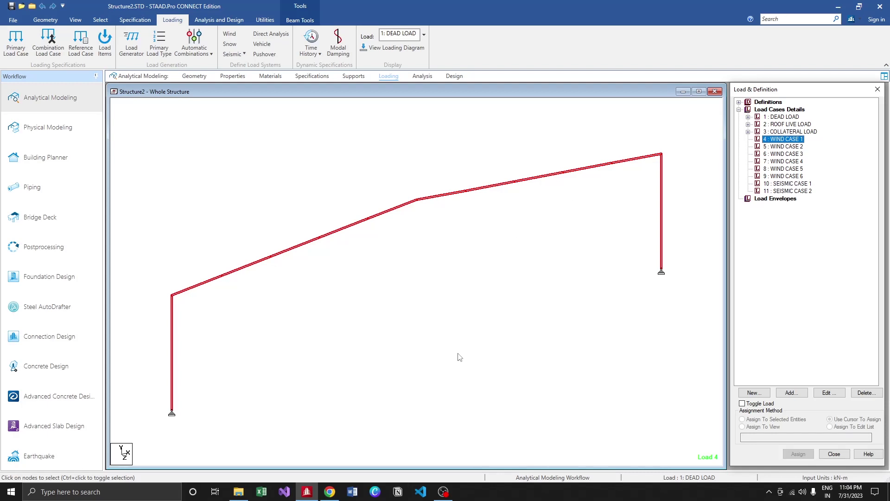
# Step: Switch to Chrome, close the PEB frame generator page and open the Structures Simplified home page
pyautogui.click(330, 491)
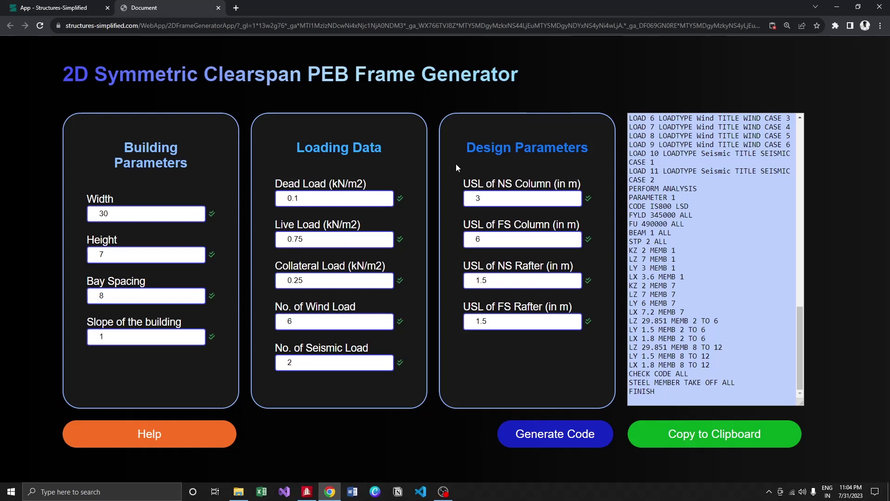
pyautogui.click(220, 9)
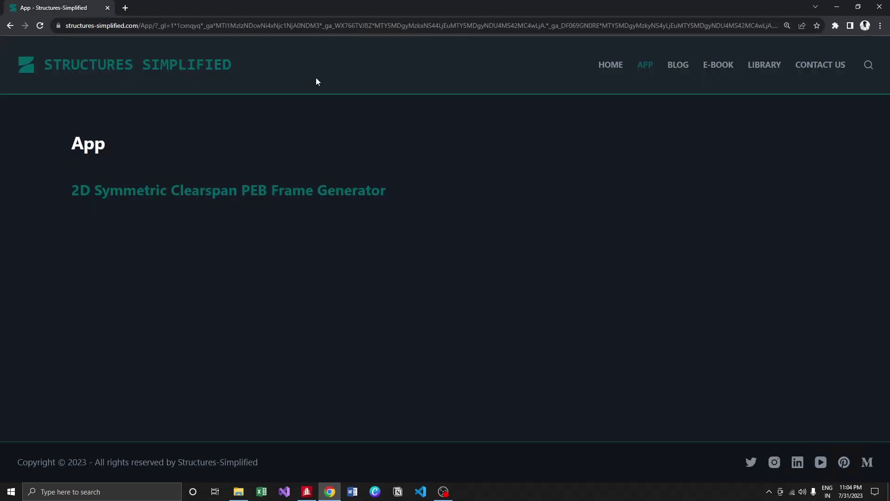
pyautogui.click(181, 69)
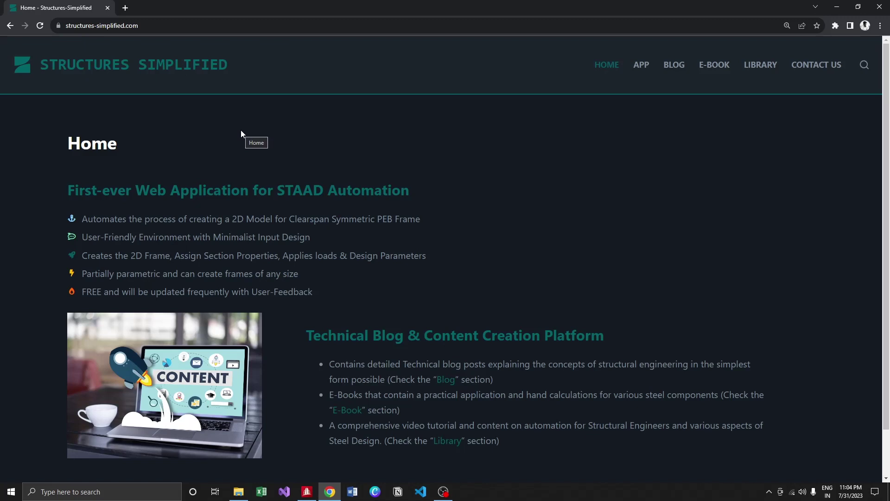
# Step: Look over the website's Contact Us form, and return to the home page to view it down to the footer
pyautogui.click(825, 72)
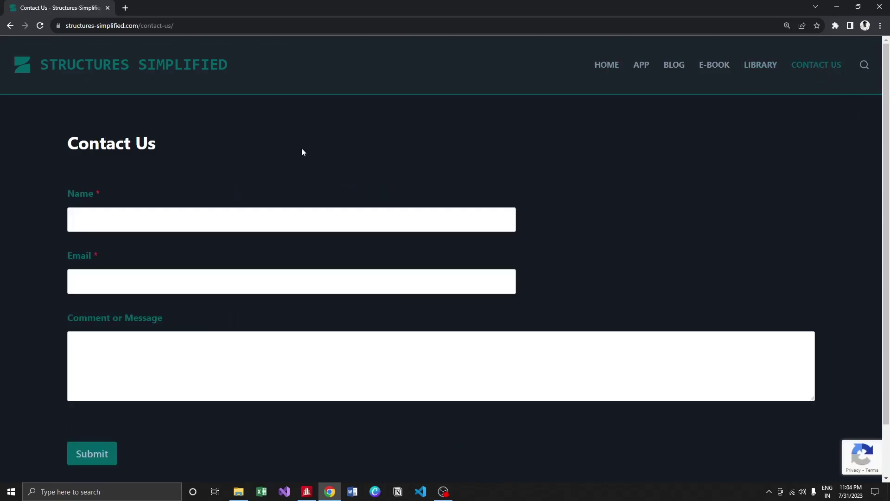
pyautogui.scroll(-2, 302, 151)
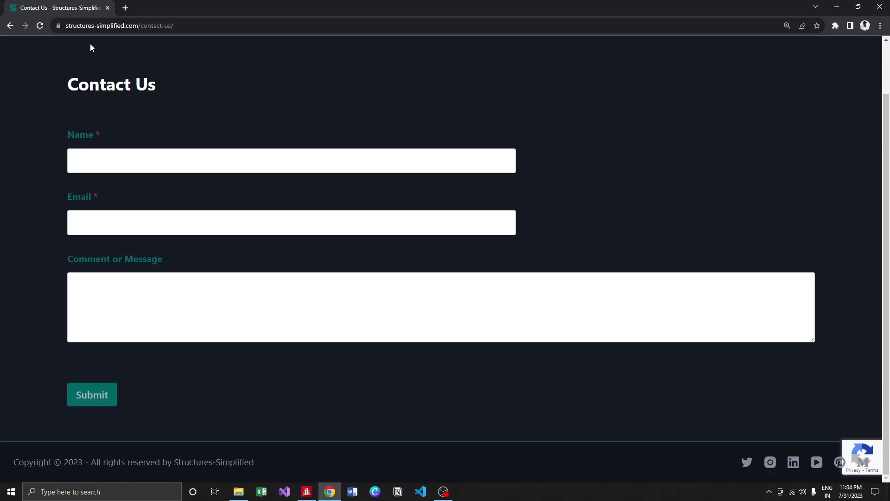
pyautogui.scroll(2, 90, 44)
pyautogui.click(89, 65)
pyautogui.scroll(-1, 560, 256)
pyautogui.scroll(-1, 560, 256)
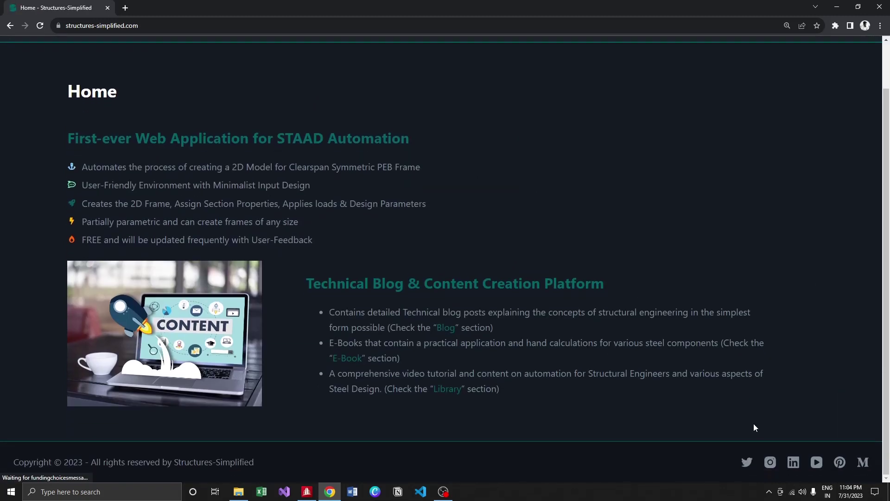